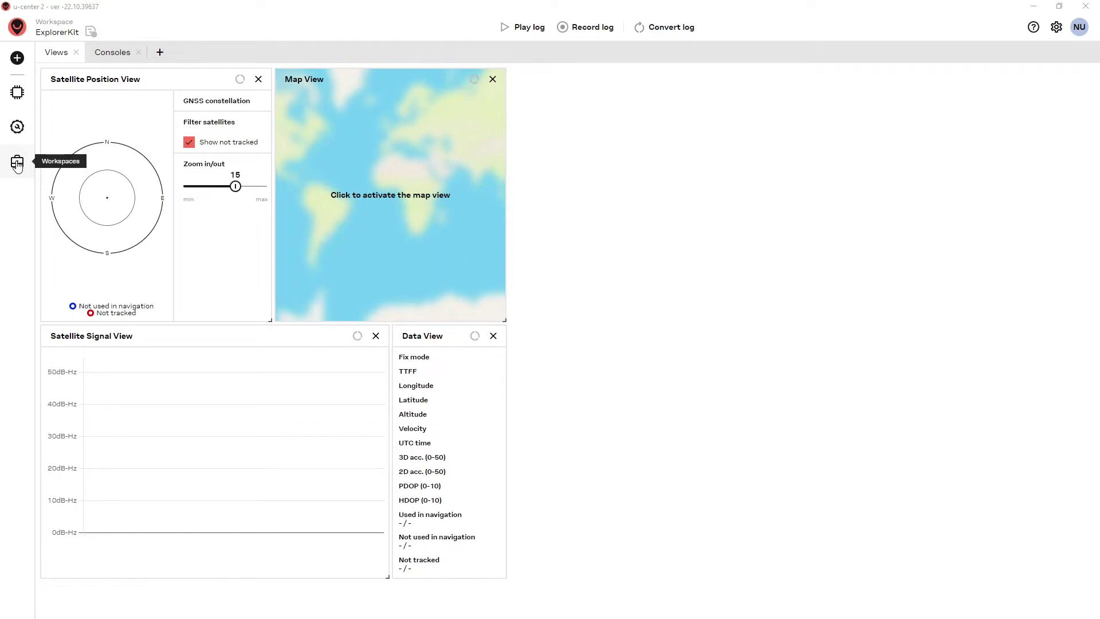
# - Bring up the workspaces list and select the ExplorerKit preset workspace
pyautogui.click(17, 164)
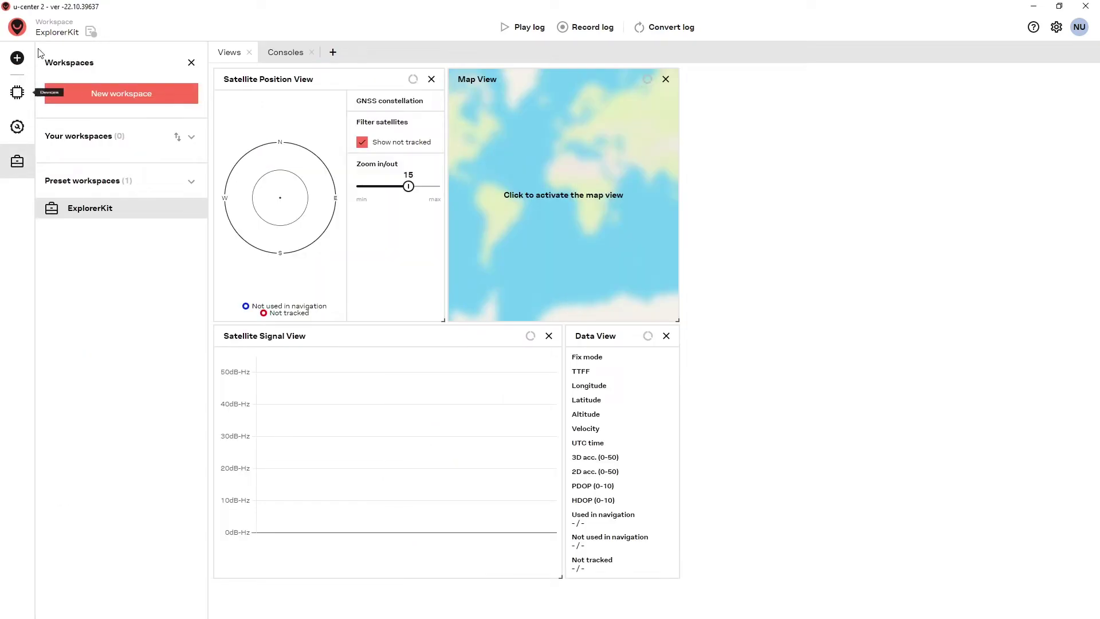
pyautogui.click(82, 211)
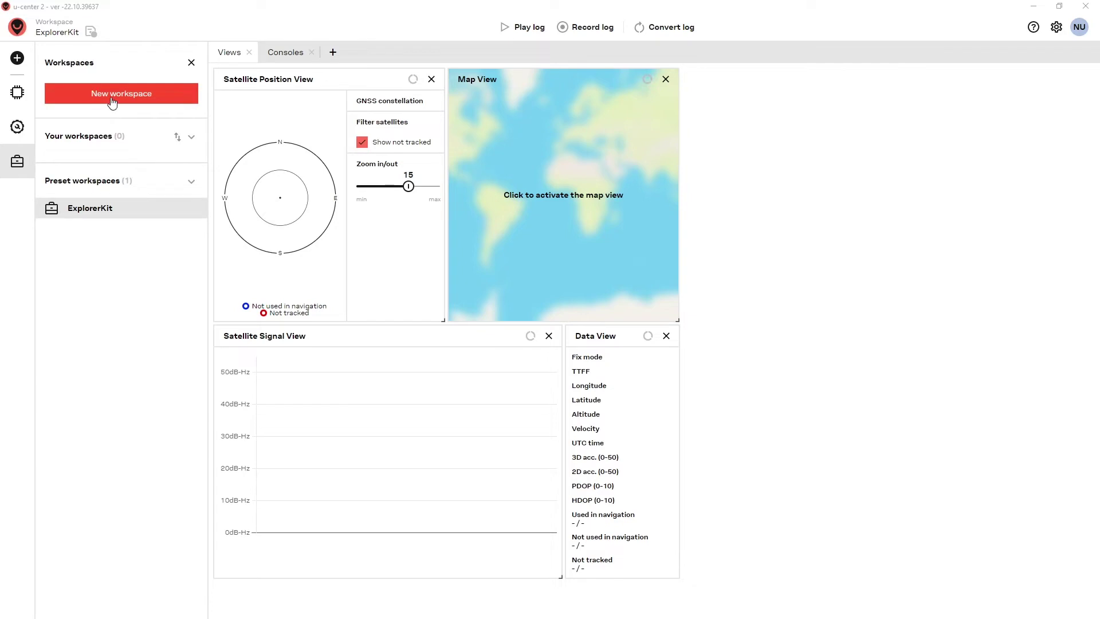
pyautogui.click(191, 63)
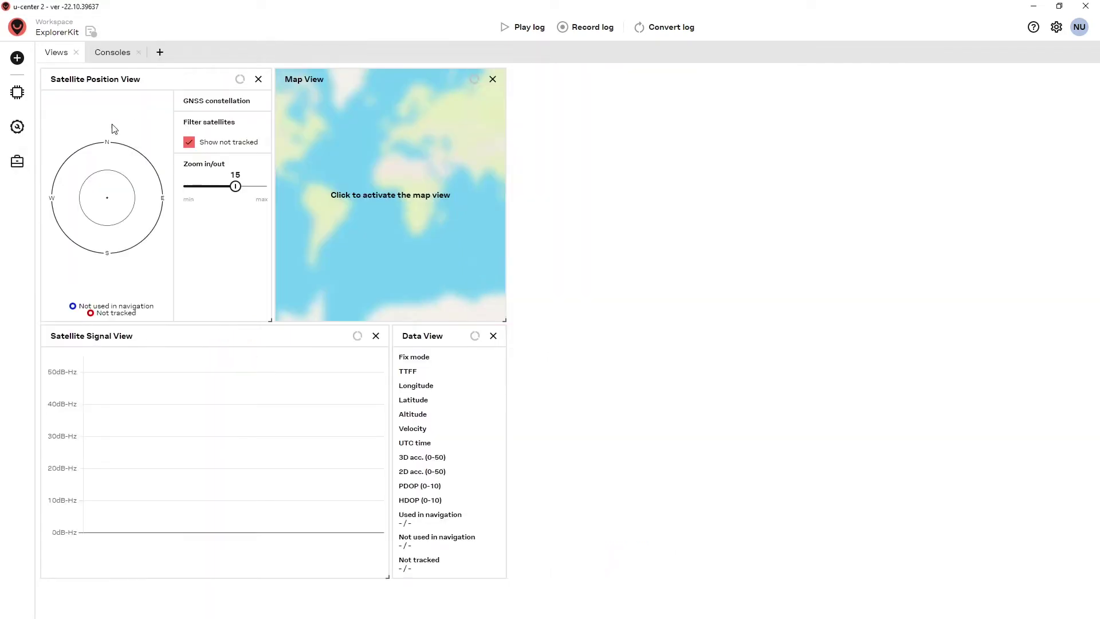
pyautogui.click(15, 166)
pyautogui.click(15, 166)
pyautogui.click(15, 166)
pyautogui.click(16, 166)
pyautogui.click(18, 166)
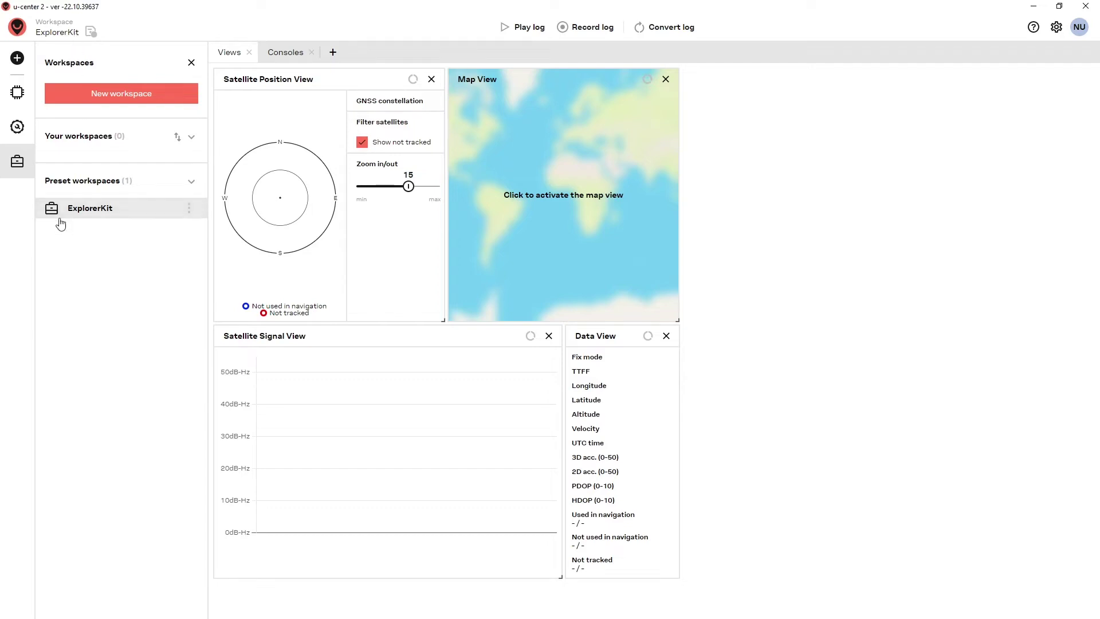
# - Reselect the ExplorerKit preset in the workspaces list and begin a new workspace
pyautogui.moveTo(66, 216)
pyautogui.click(135, 200)
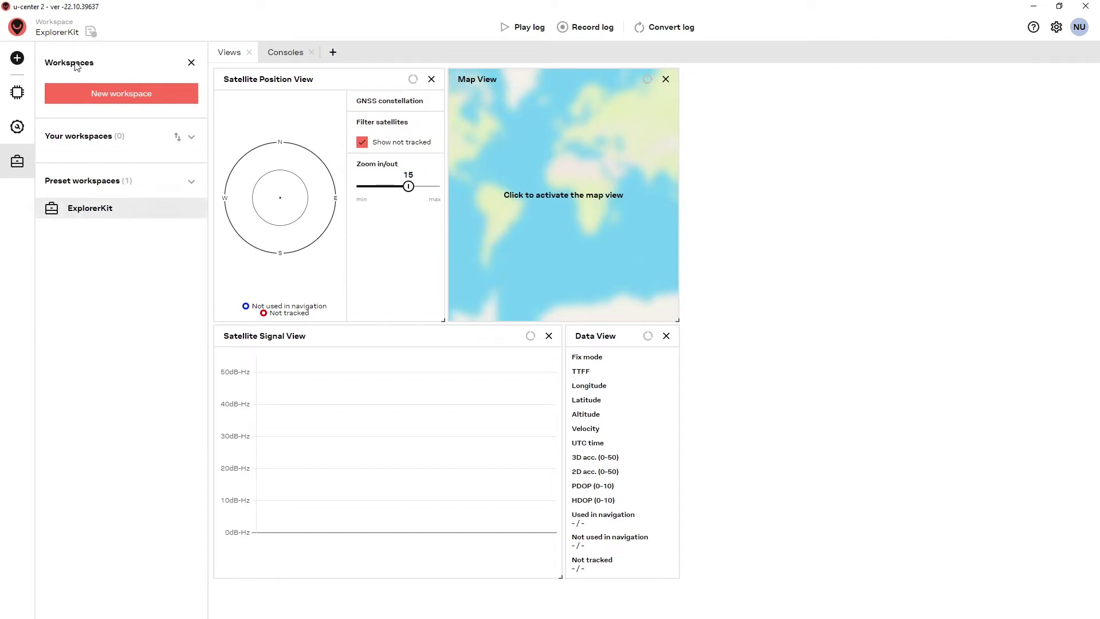
pyautogui.click(48, 26)
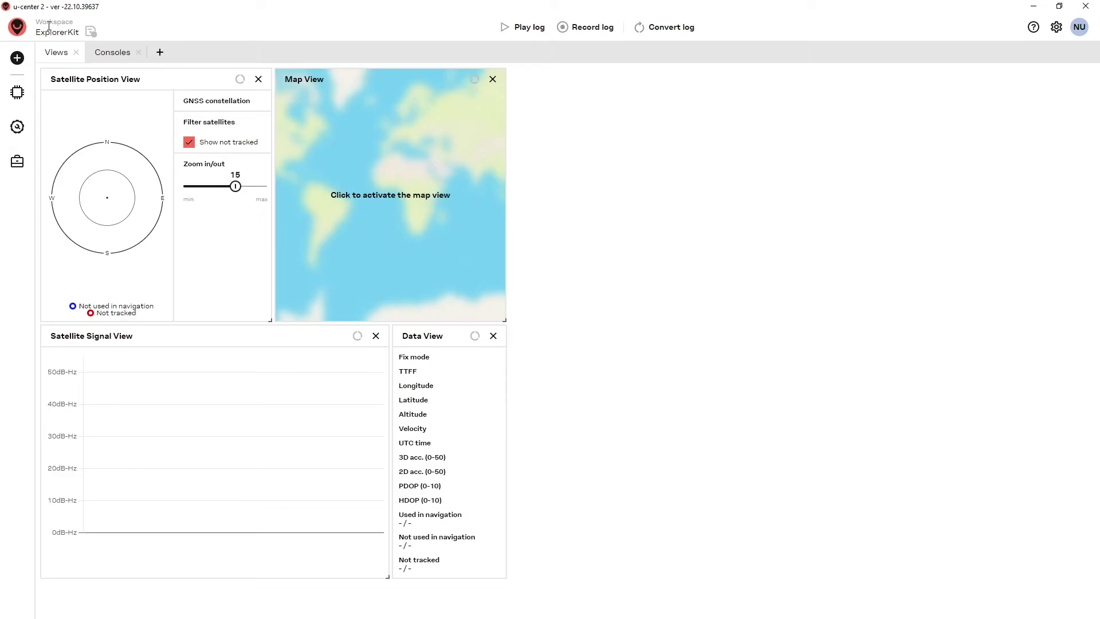
pyautogui.click(49, 26)
pyautogui.click(49, 25)
pyautogui.click(49, 25)
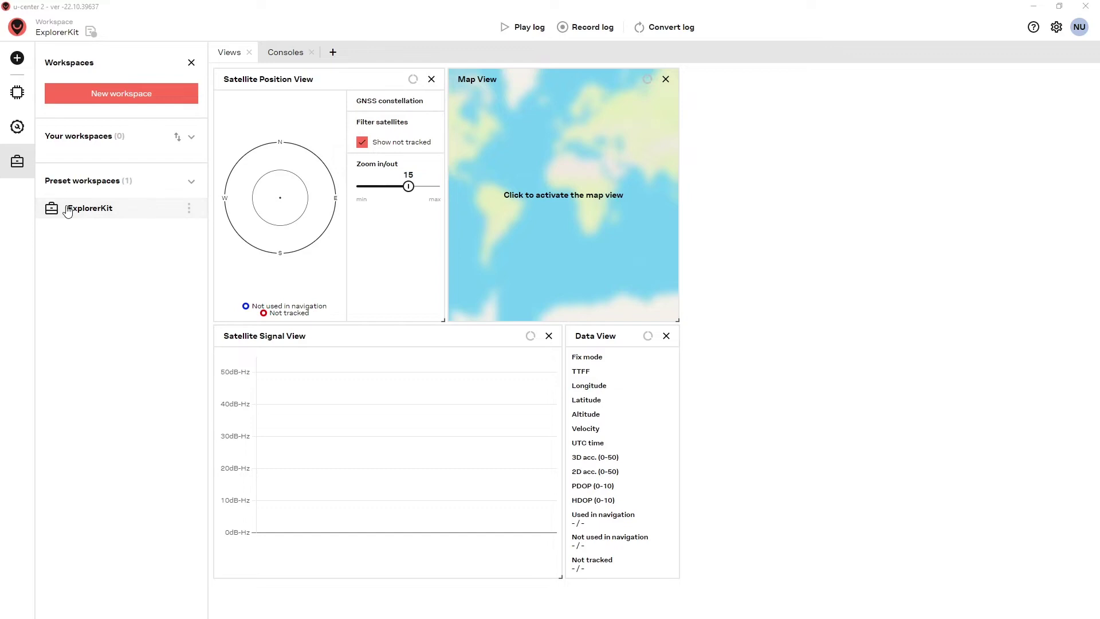
pyautogui.click(117, 210)
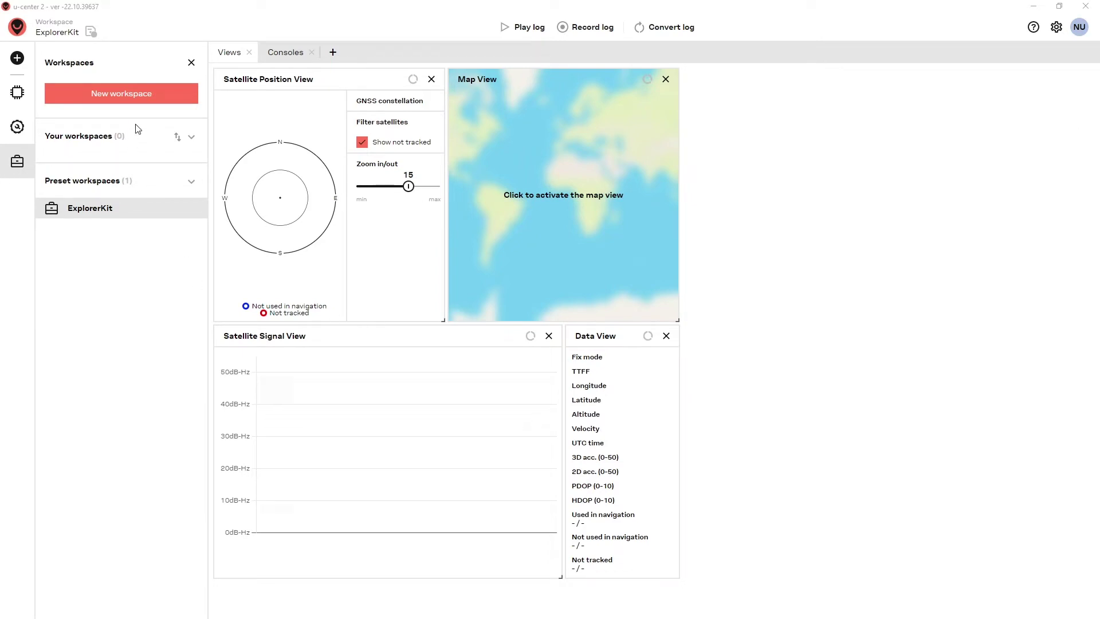
pyautogui.click(113, 98)
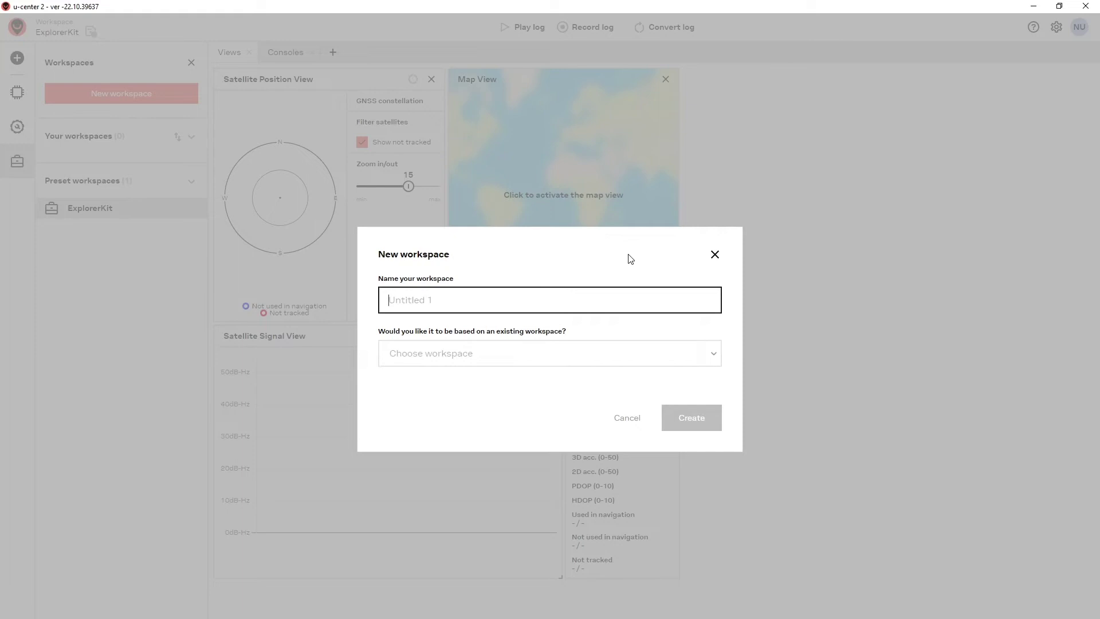
# - Create a workspace named 'MySpace' with no base workspace chosen
pyautogui.write('MySpace')
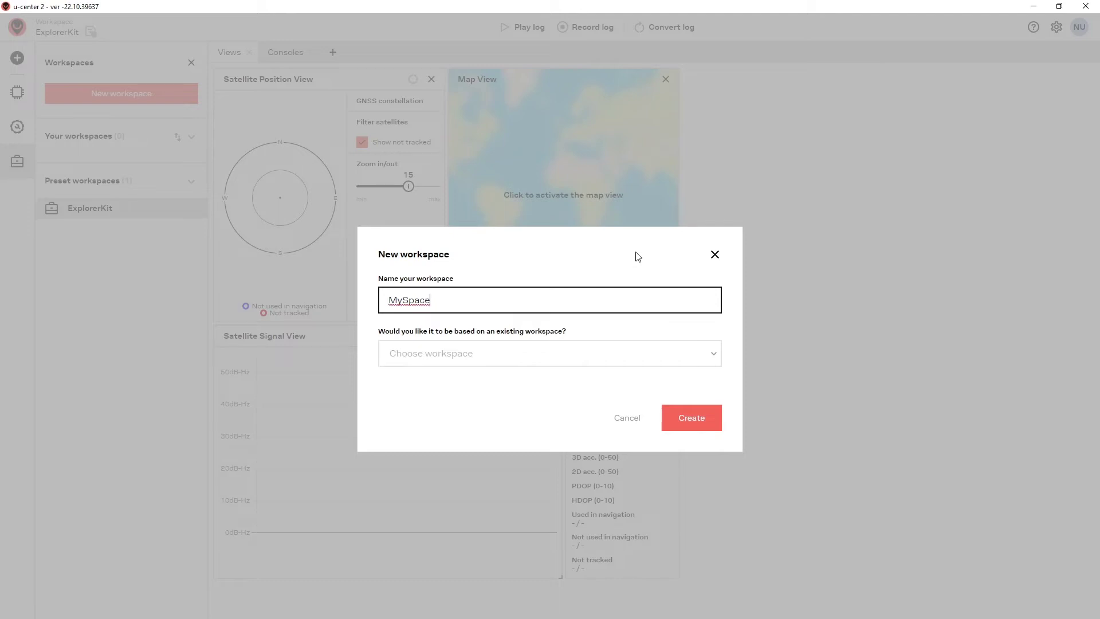
pyautogui.click(714, 355)
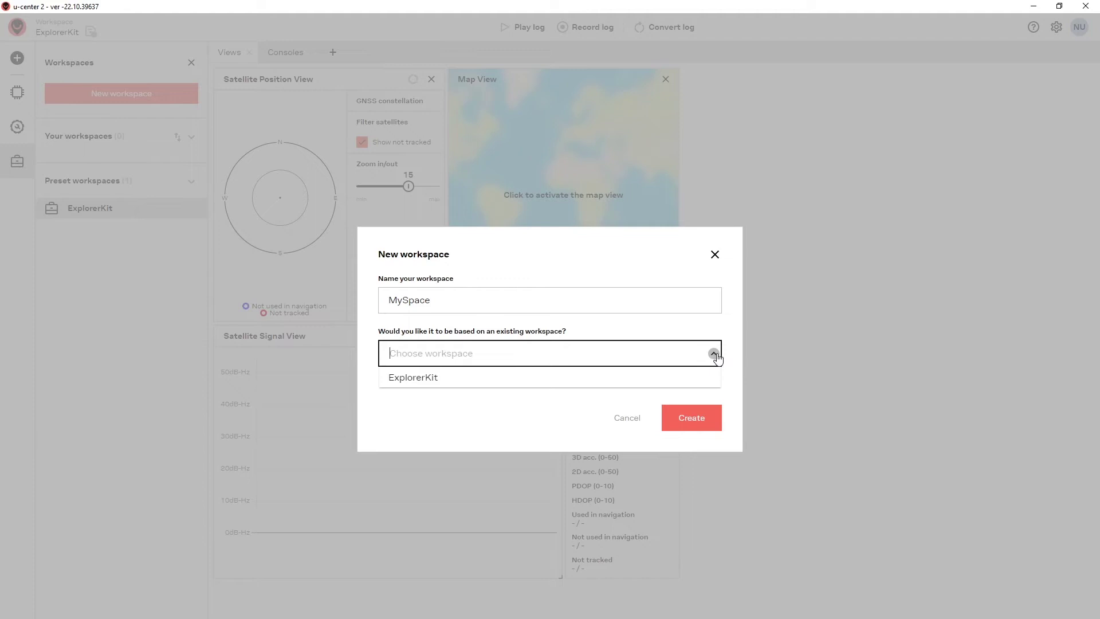
pyautogui.click(736, 357)
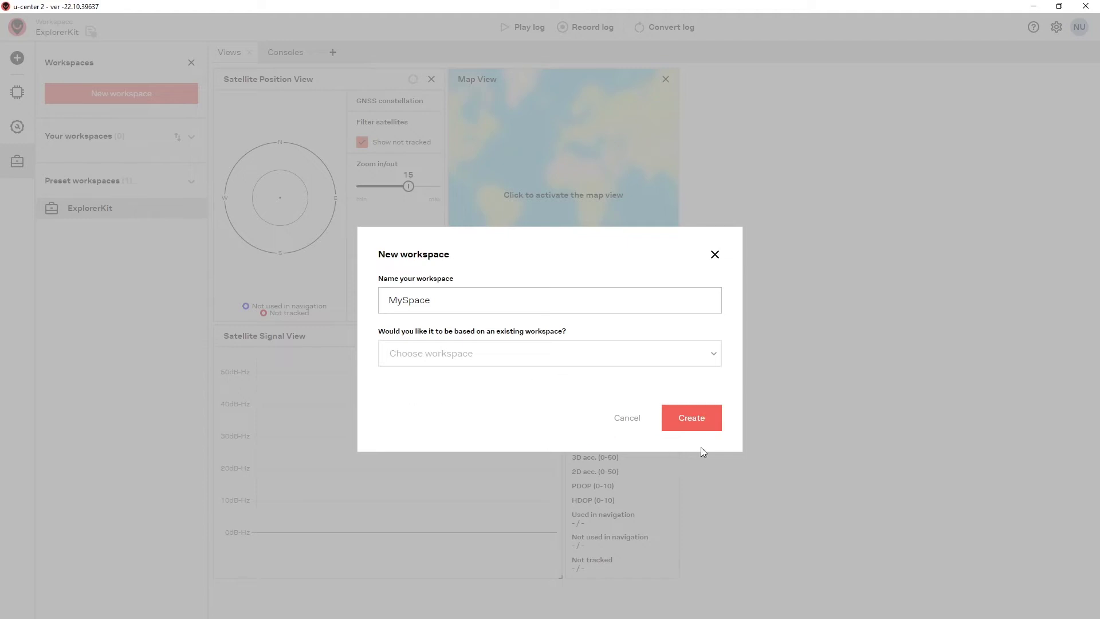
pyautogui.click(692, 418)
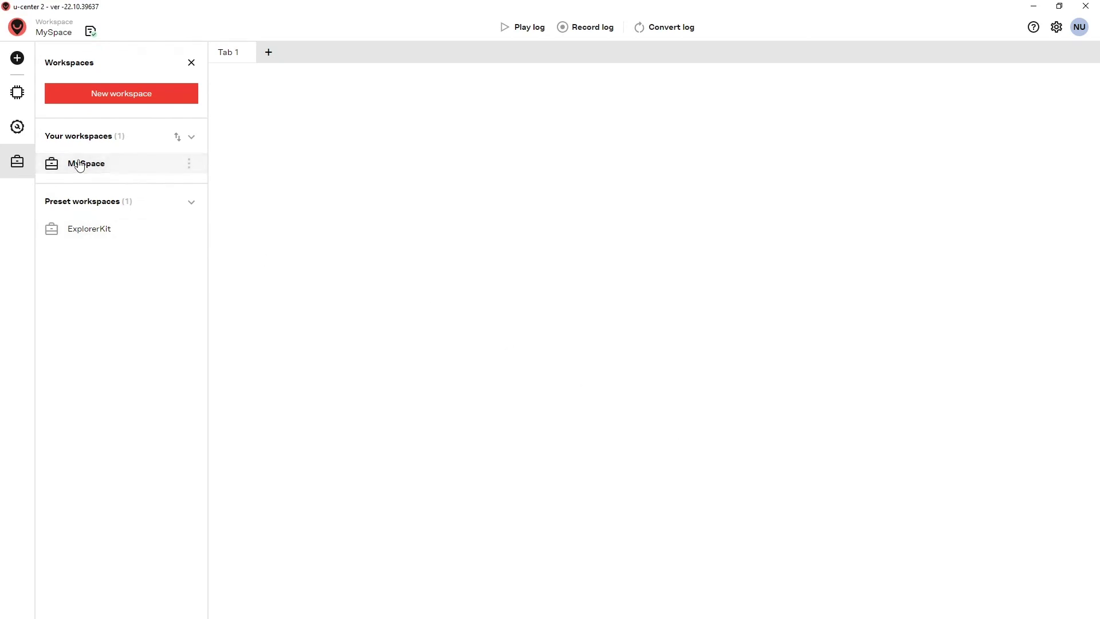
# - Rename the MySpace workspace to 'MyWorkSpace'
pyautogui.click(110, 170)
pyautogui.click(189, 166)
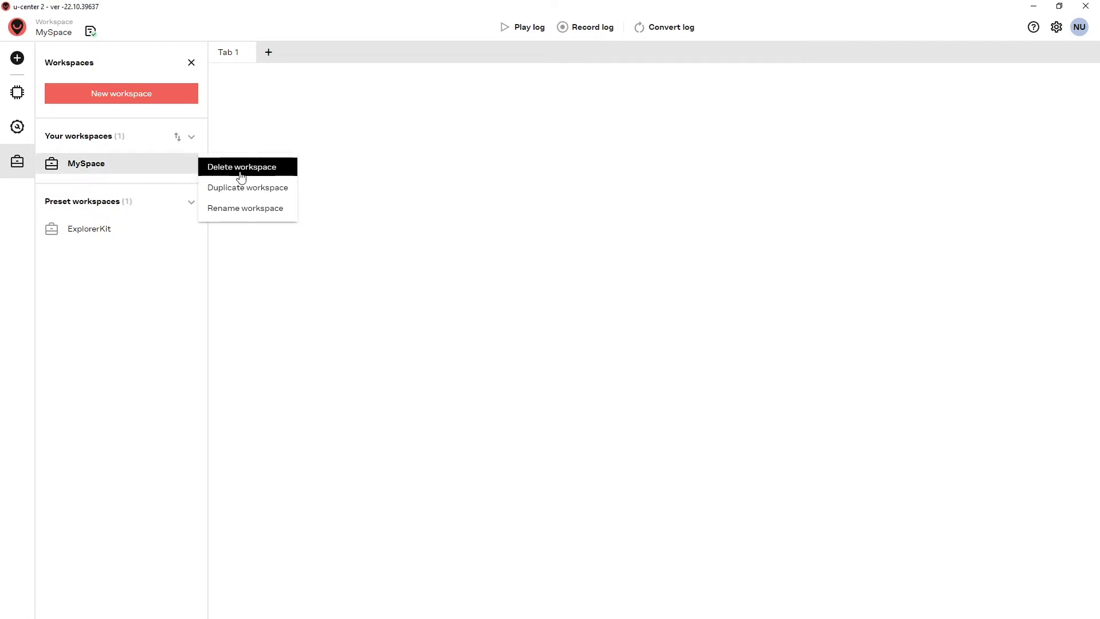
pyautogui.click(232, 212)
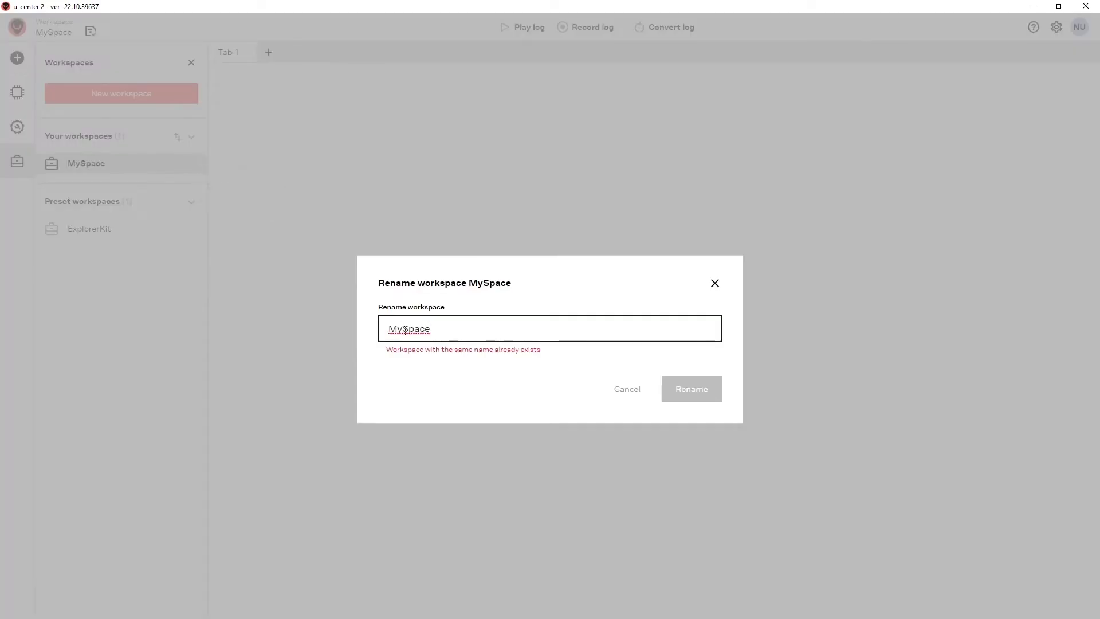
pyautogui.write('Work')
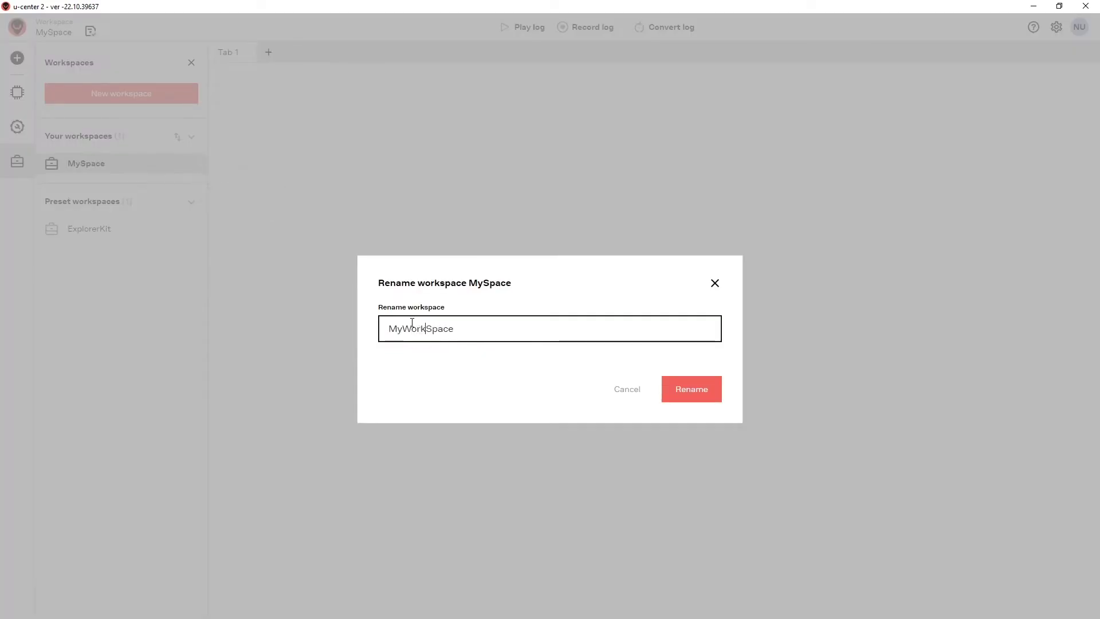
pyautogui.click(692, 390)
# - Duplicate MyWorkSpace, then delete the resulting 'MyWorkSpace - 2' copy
pyautogui.click(191, 165)
pyautogui.click(214, 194)
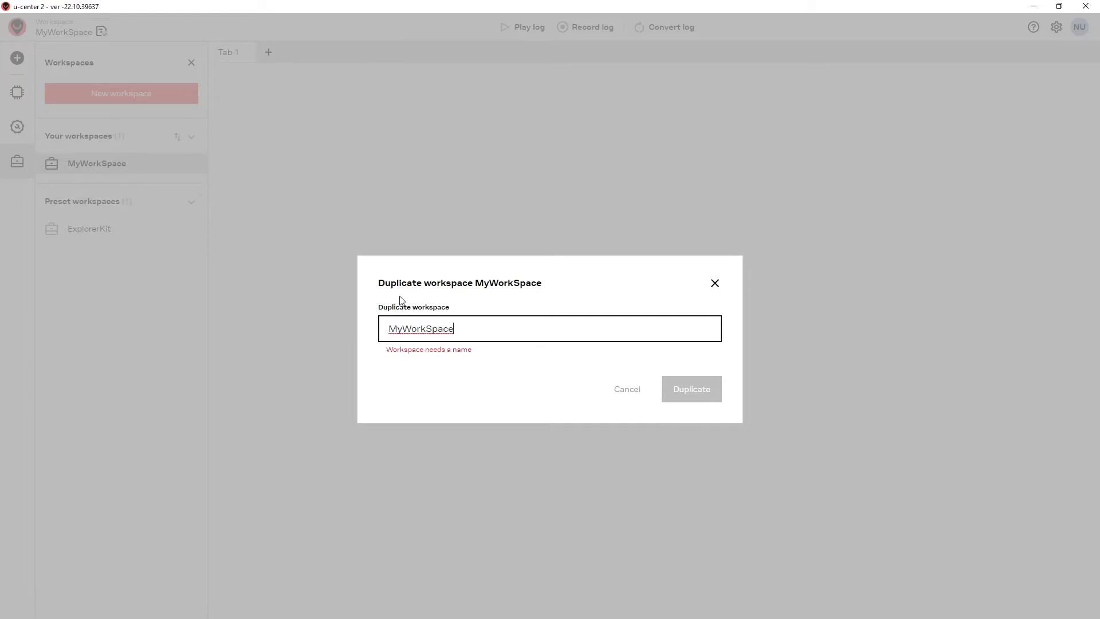
pyautogui.write('- 2')
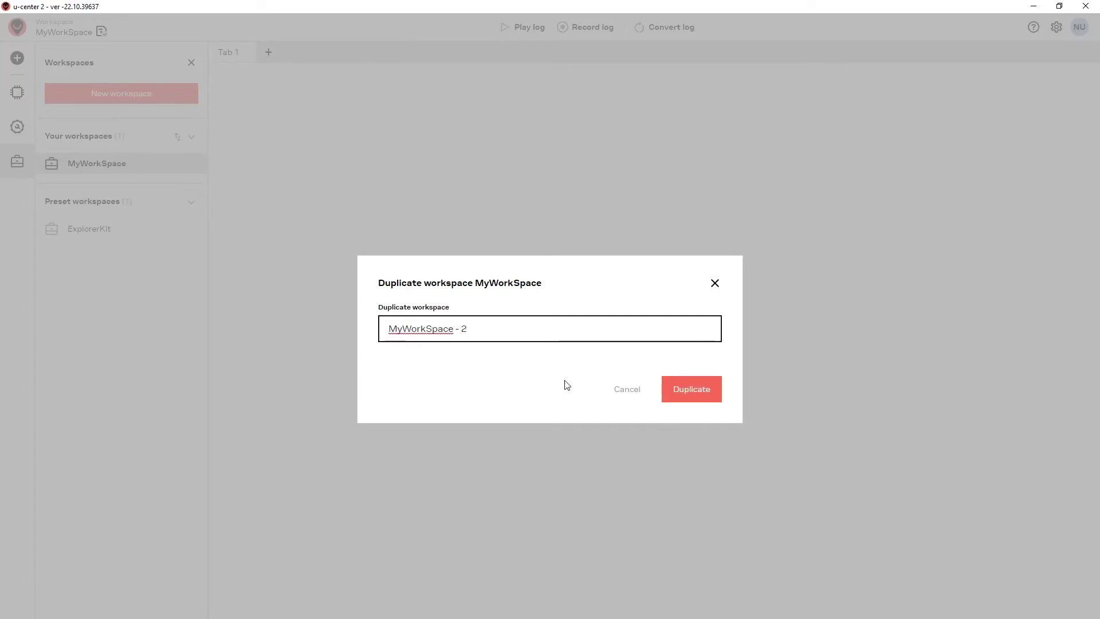
pyautogui.click(699, 392)
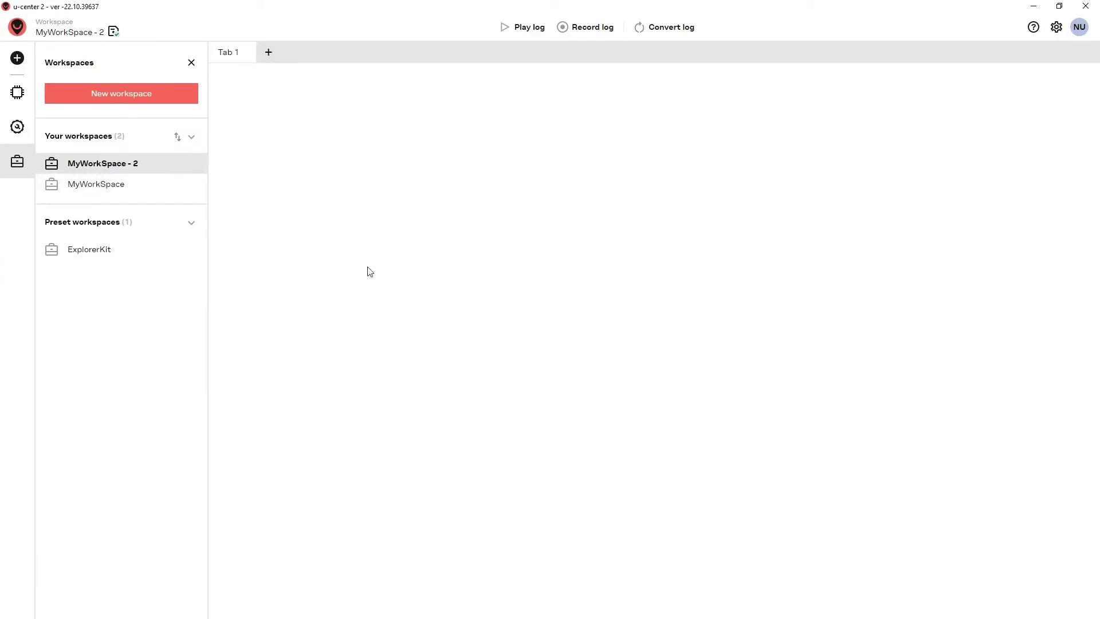
pyautogui.click(189, 164)
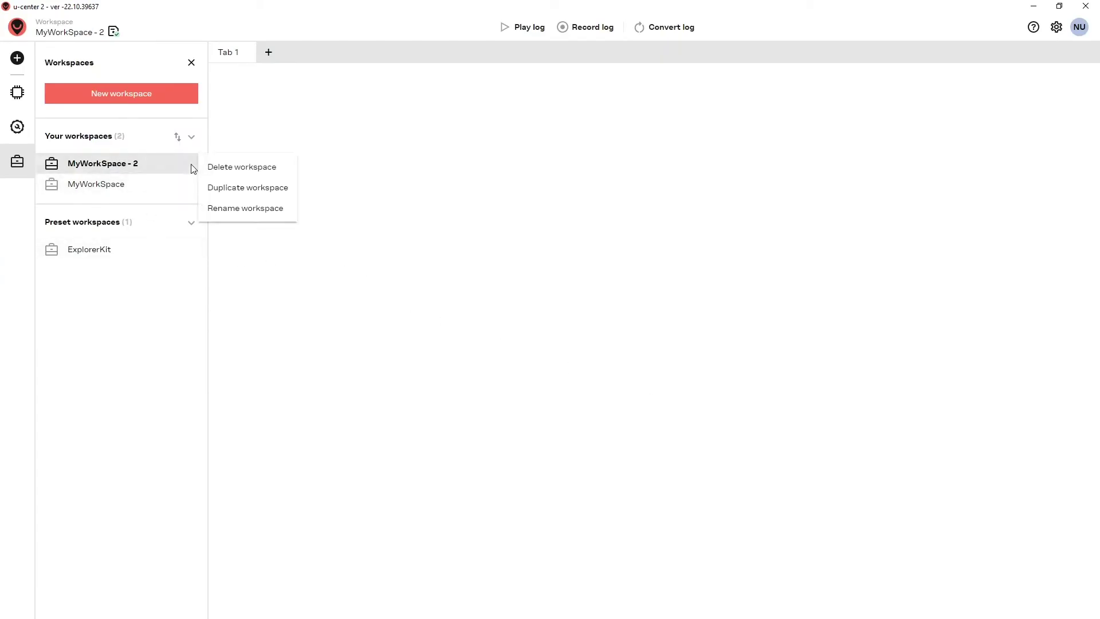
pyautogui.click(227, 166)
pyautogui.click(710, 373)
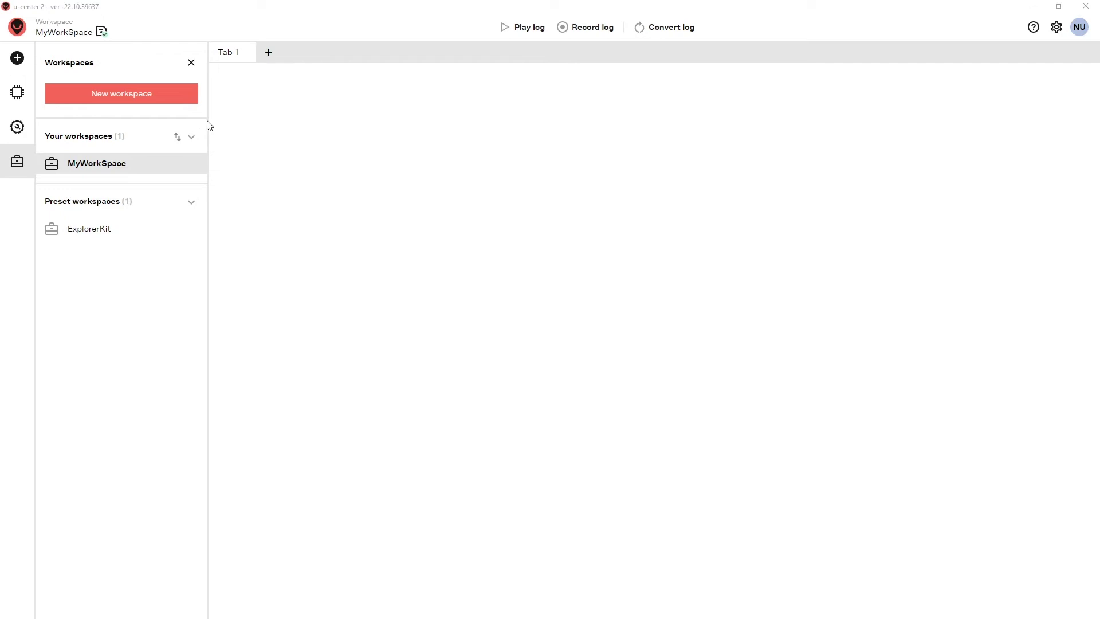
# - Rename the Tab 1 tab to 'Main'
pyautogui.doubleClick(236, 54)
pyautogui.write('Main')
pyautogui.press('Return')
# - Add Tab 1 and Tab 2, move Tab 1 after Tab 2, then close both
pyautogui.click(267, 53)
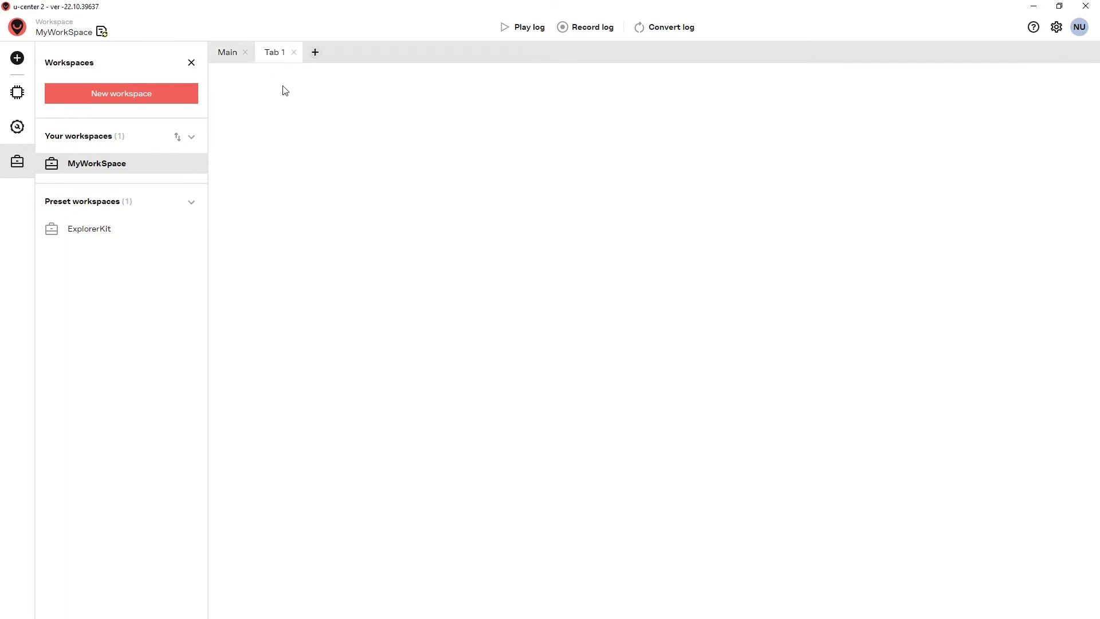
pyautogui.click(314, 53)
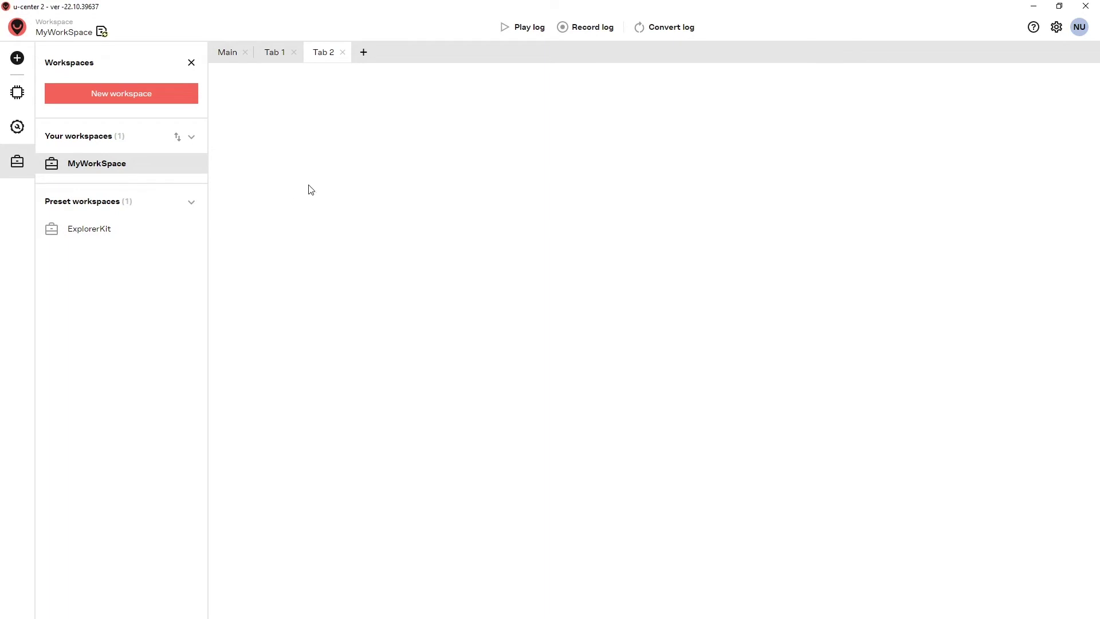
pyautogui.moveTo(270, 53); pyautogui.dragTo(327, 63)
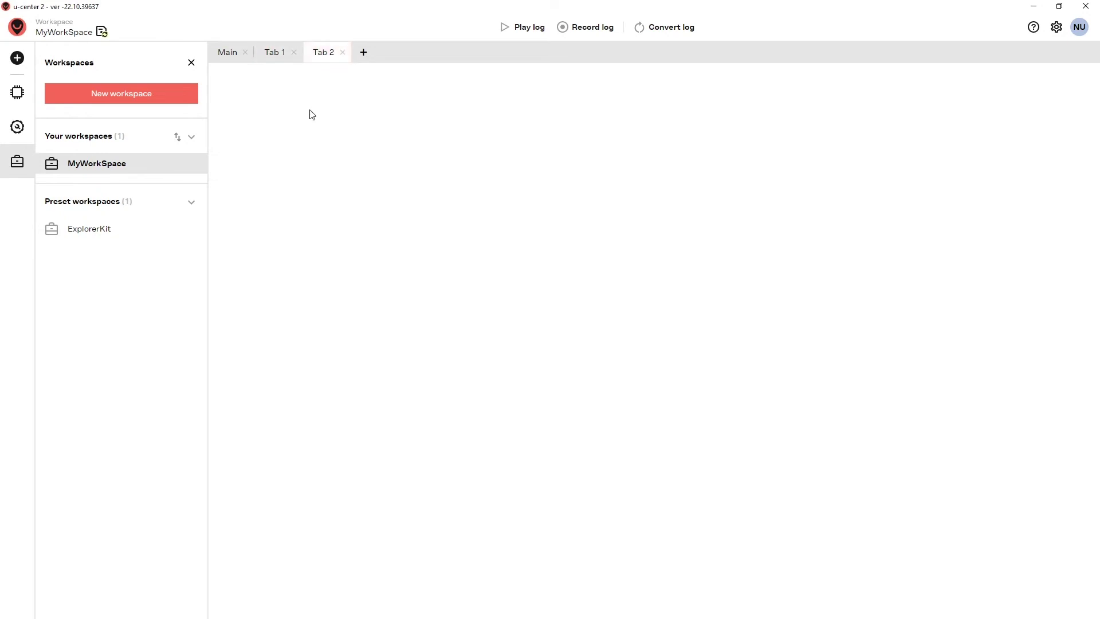
pyautogui.click(343, 52)
pyautogui.click(680, 365)
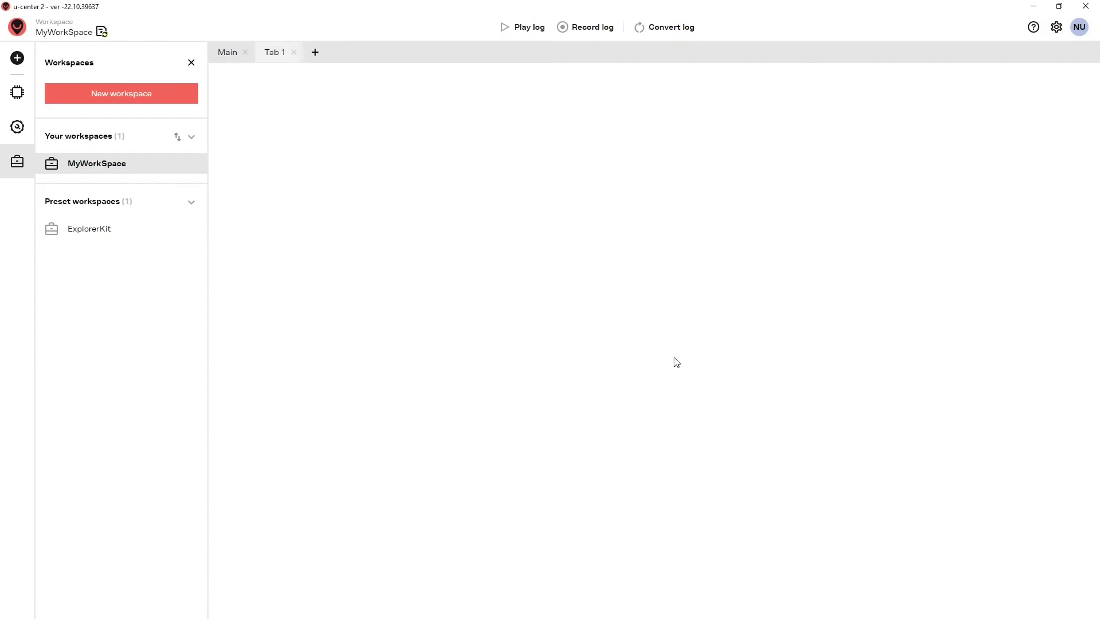
pyautogui.click(293, 52)
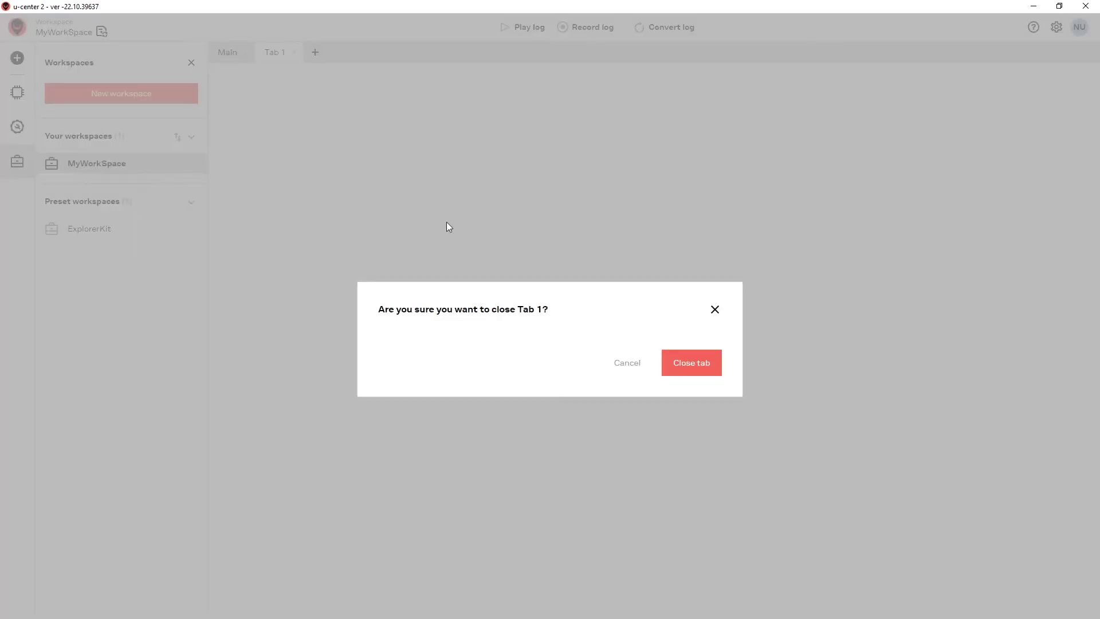
pyautogui.click(690, 369)
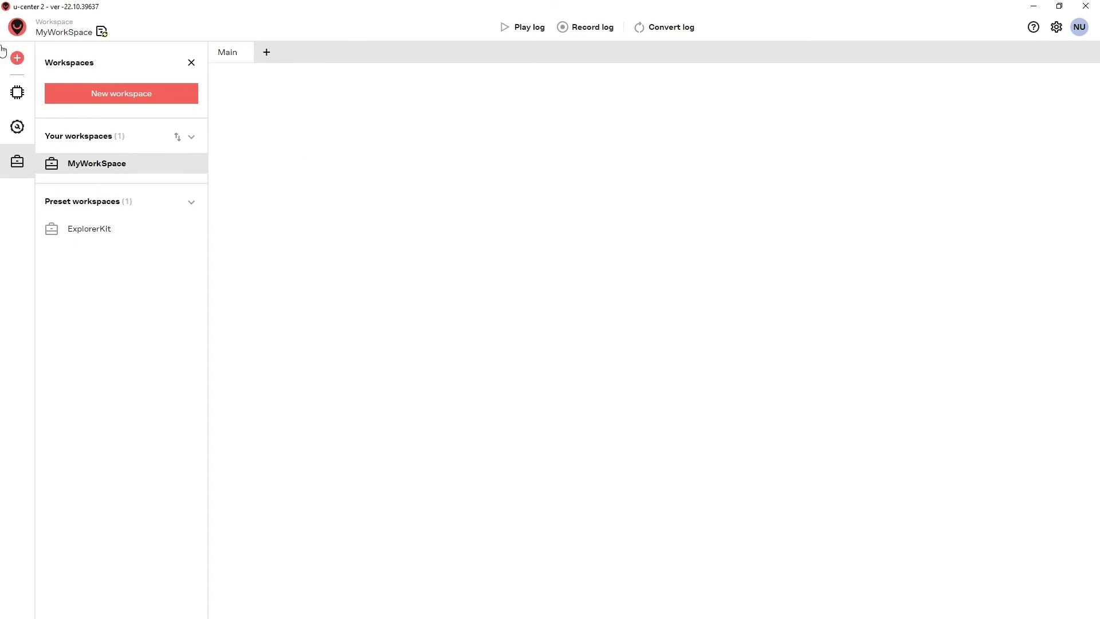
# - Add a Console View and a taller Satellite Signal View to Main, then close the workspaces panel
pyautogui.click(17, 62)
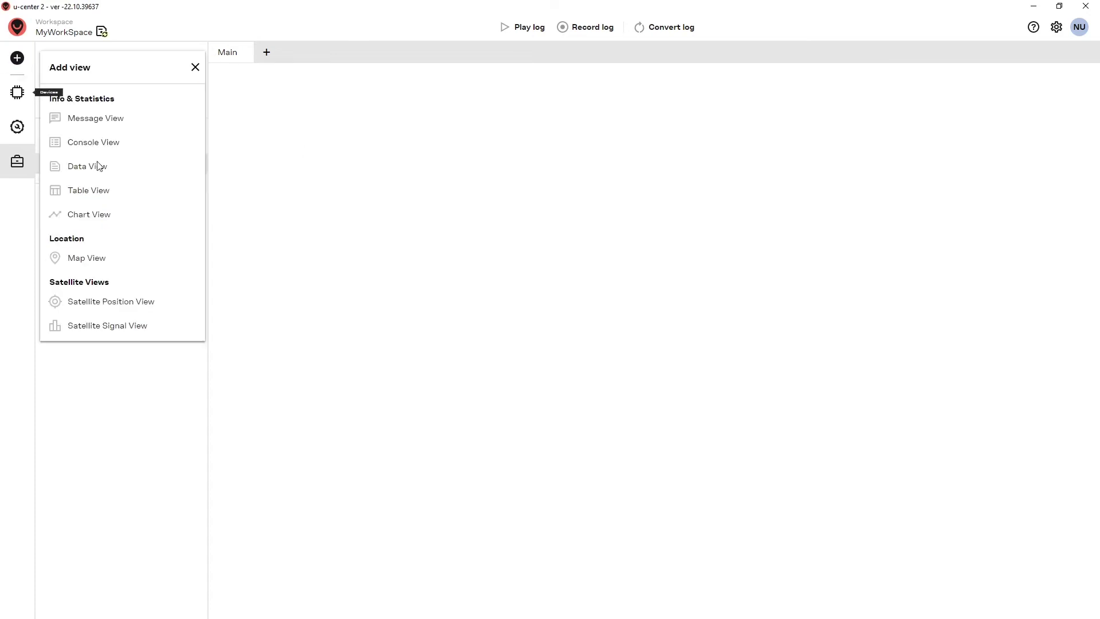
pyautogui.click(108, 143)
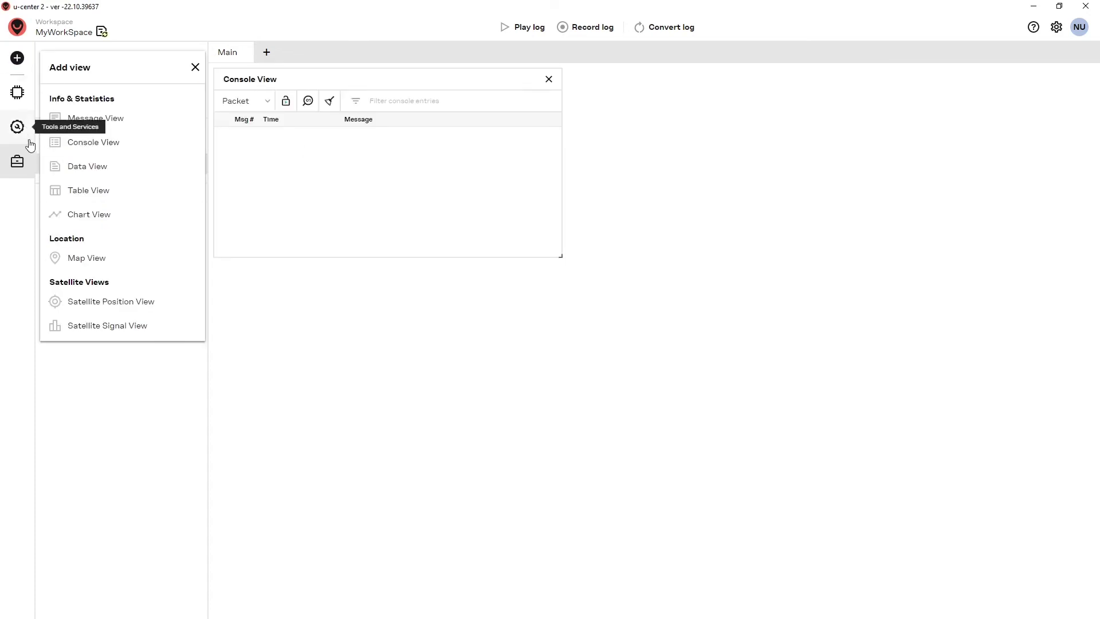
pyautogui.click(114, 334)
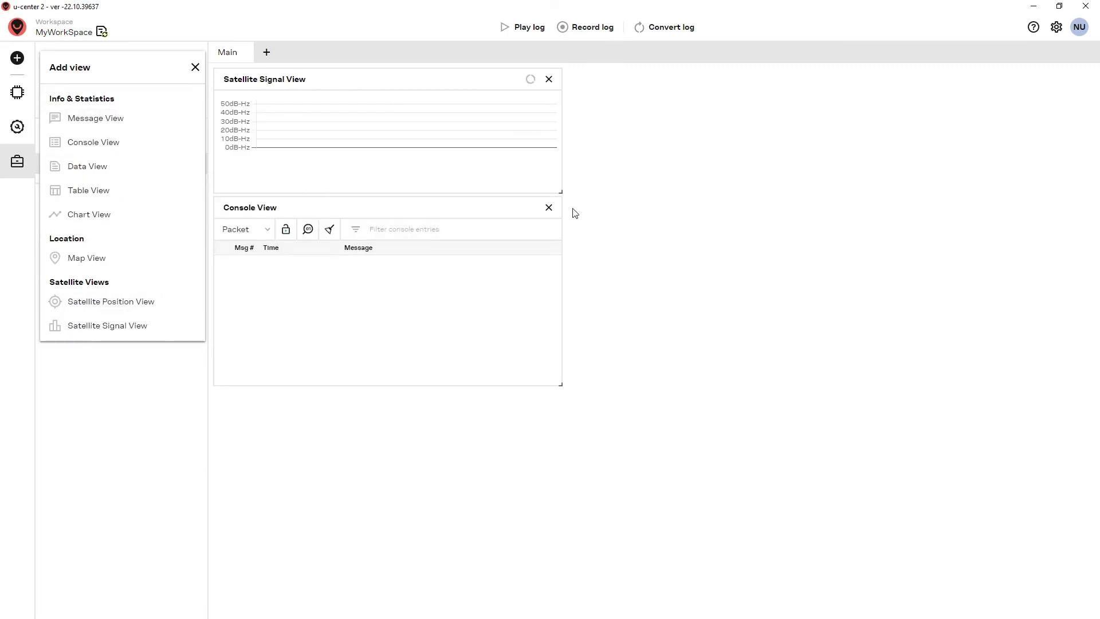
pyautogui.moveTo(559, 194); pyautogui.dragTo(574, 274)
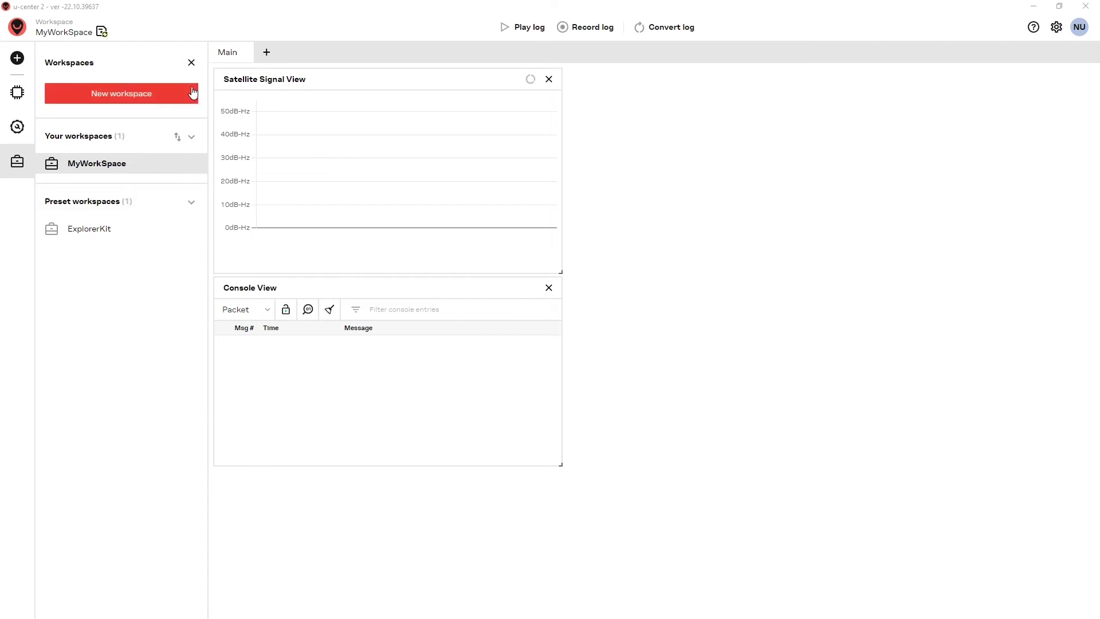
pyautogui.click(192, 63)
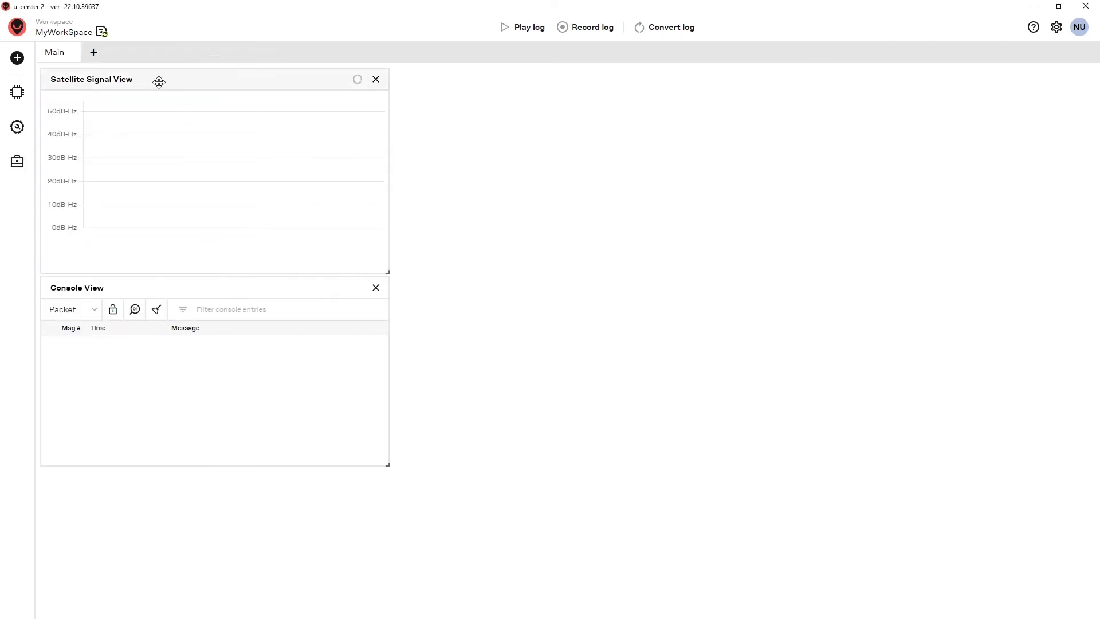
# - Add the EVK-M101 on COM41 as a new device with autobauding left enabled
pyautogui.click(17, 93)
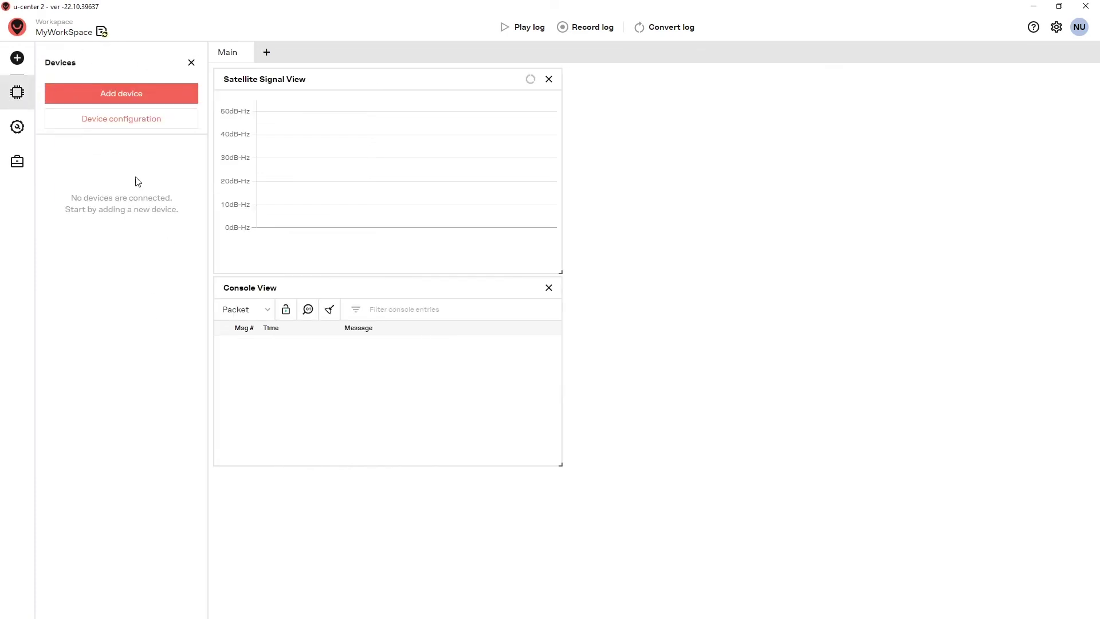
pyautogui.click(120, 98)
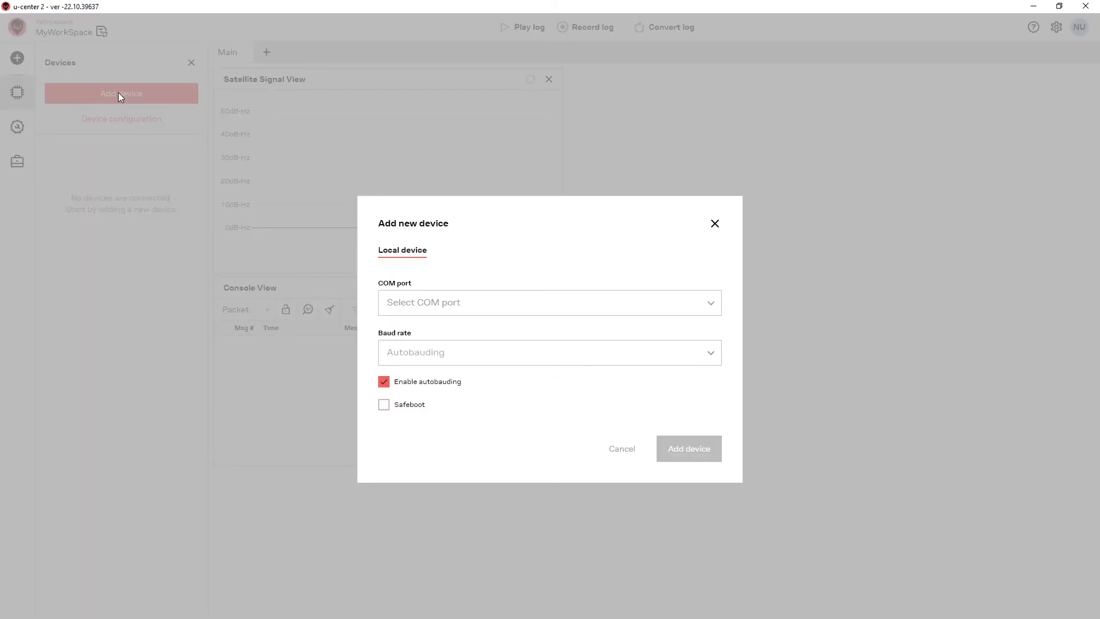
pyautogui.click(447, 307)
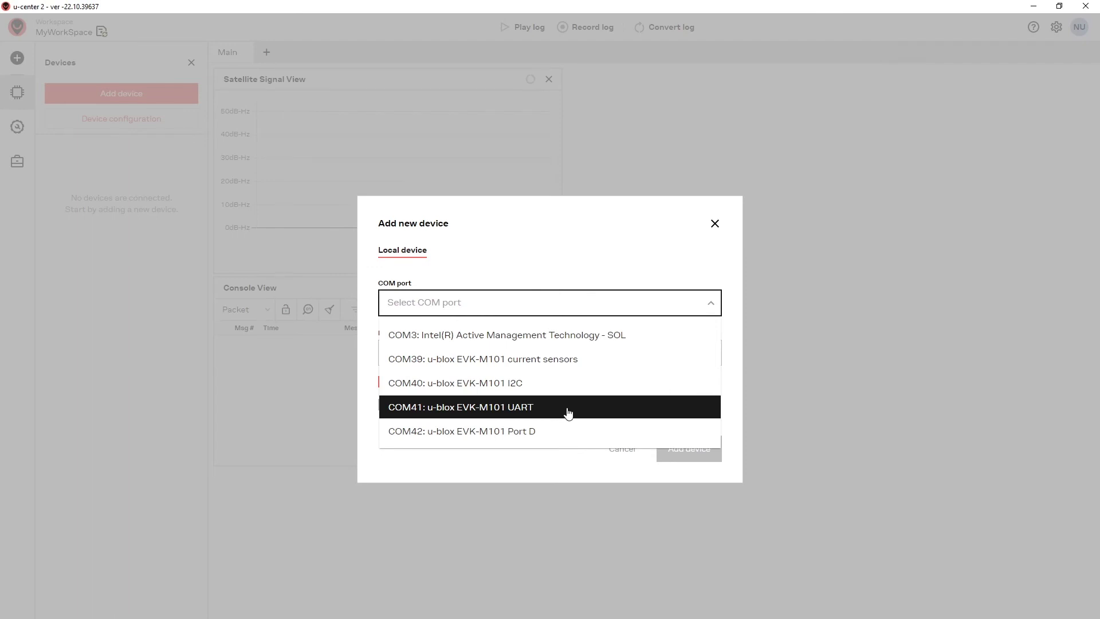
pyautogui.click(525, 407)
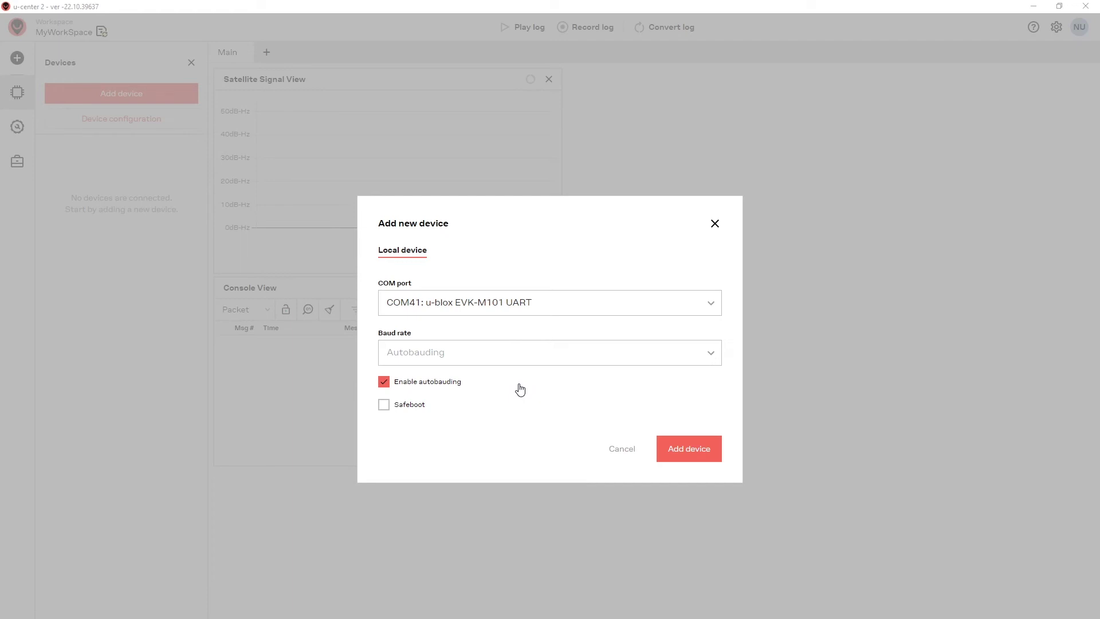
pyautogui.click(384, 382)
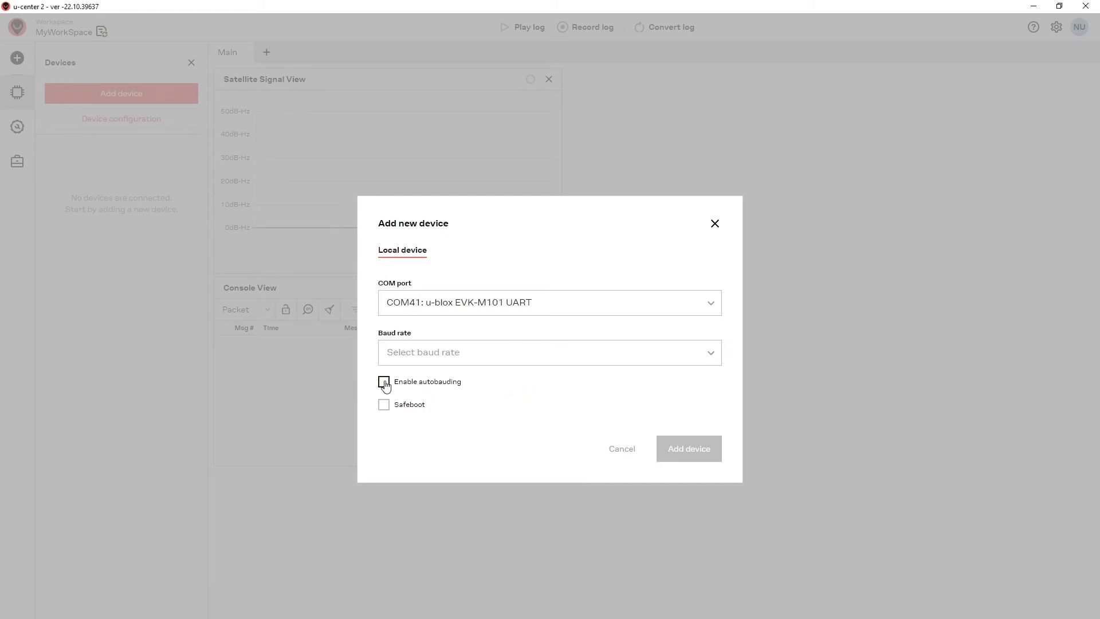
pyautogui.click(712, 356)
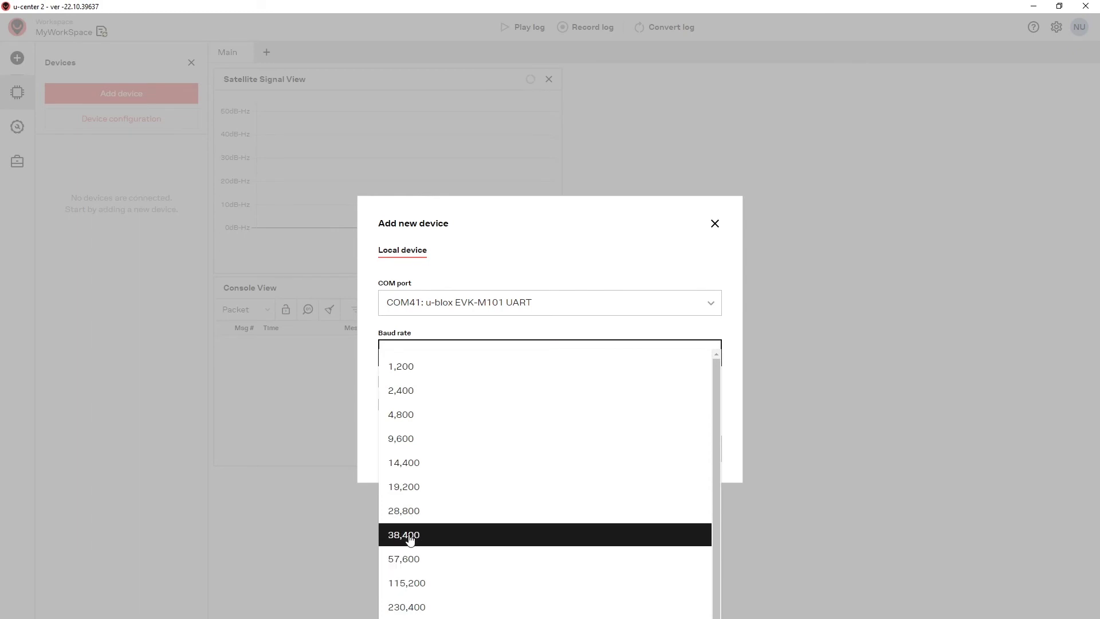
pyautogui.click(738, 423)
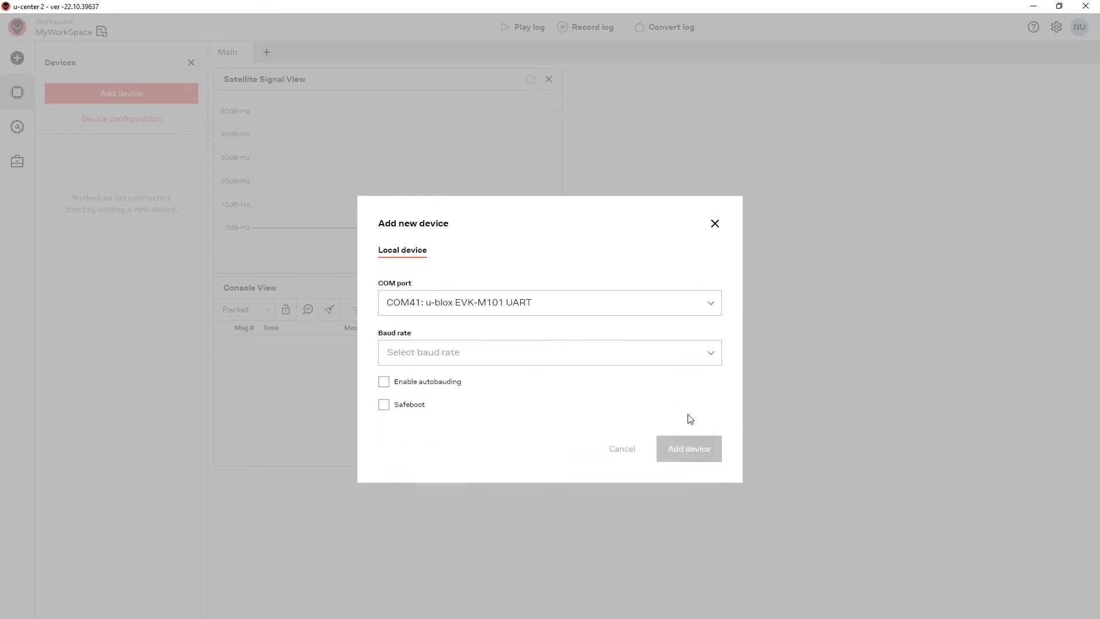
pyautogui.click(384, 382)
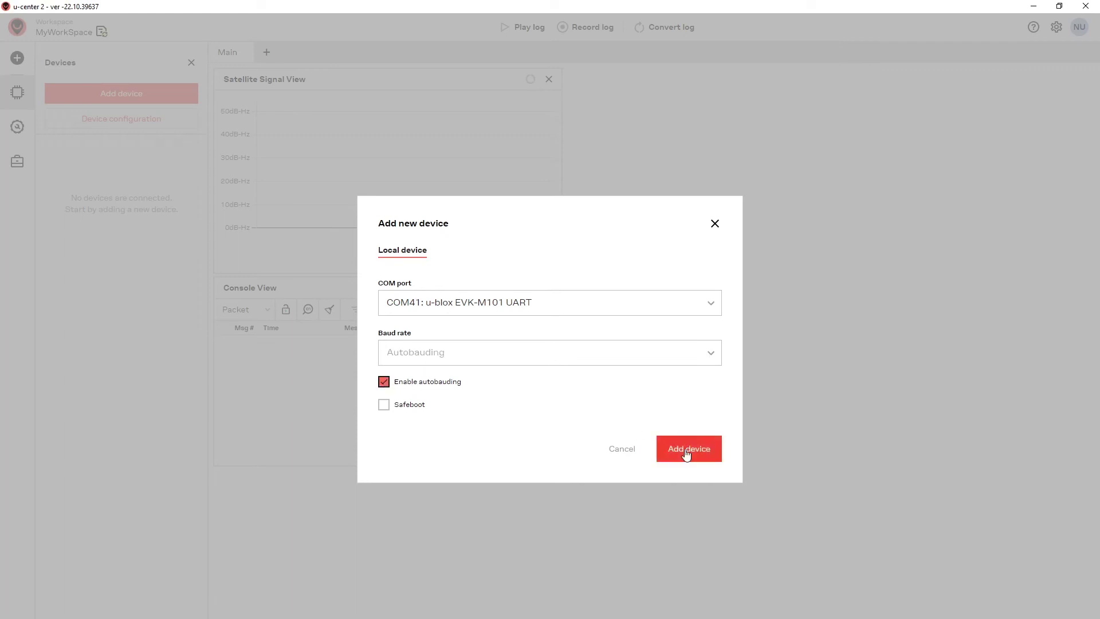
pyautogui.click(688, 450)
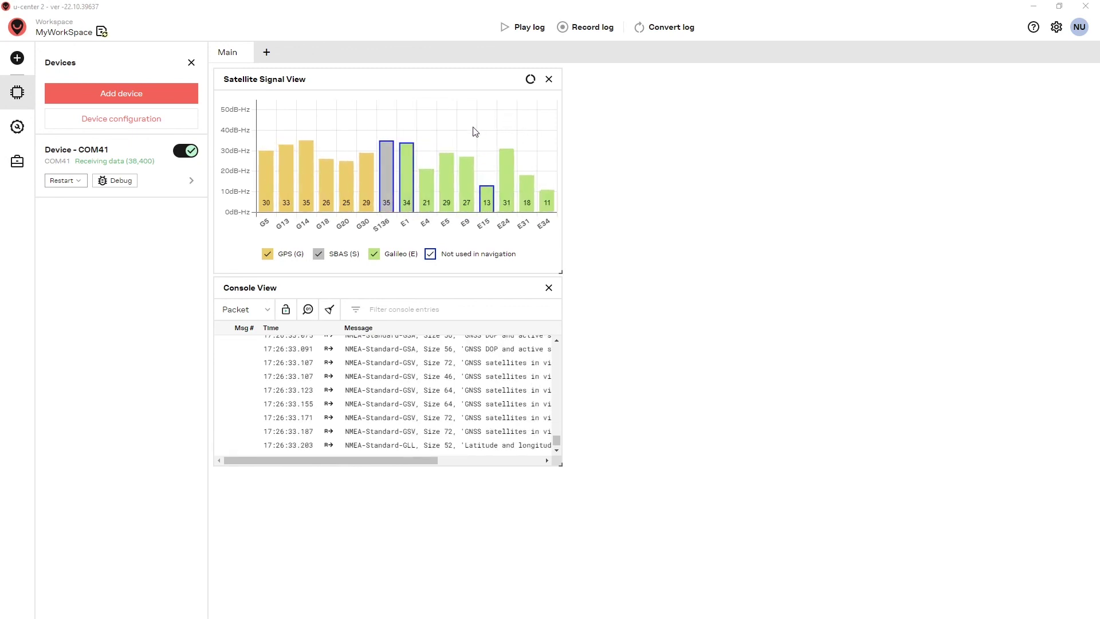
# - Enable the Satellite Signal View's messages to show live GPS, SBAS and Galileo signal bars
pyautogui.click(530, 80)
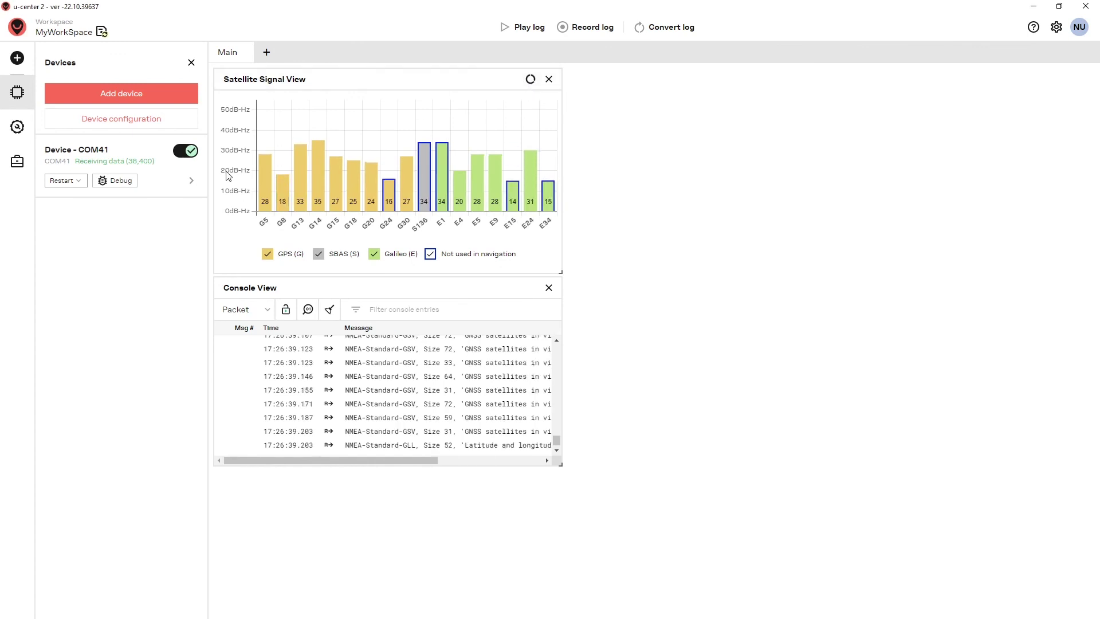
# - Place a Data View right of the charts and enable its fix, position, TTFF and accuracy messages
pyautogui.click(17, 58)
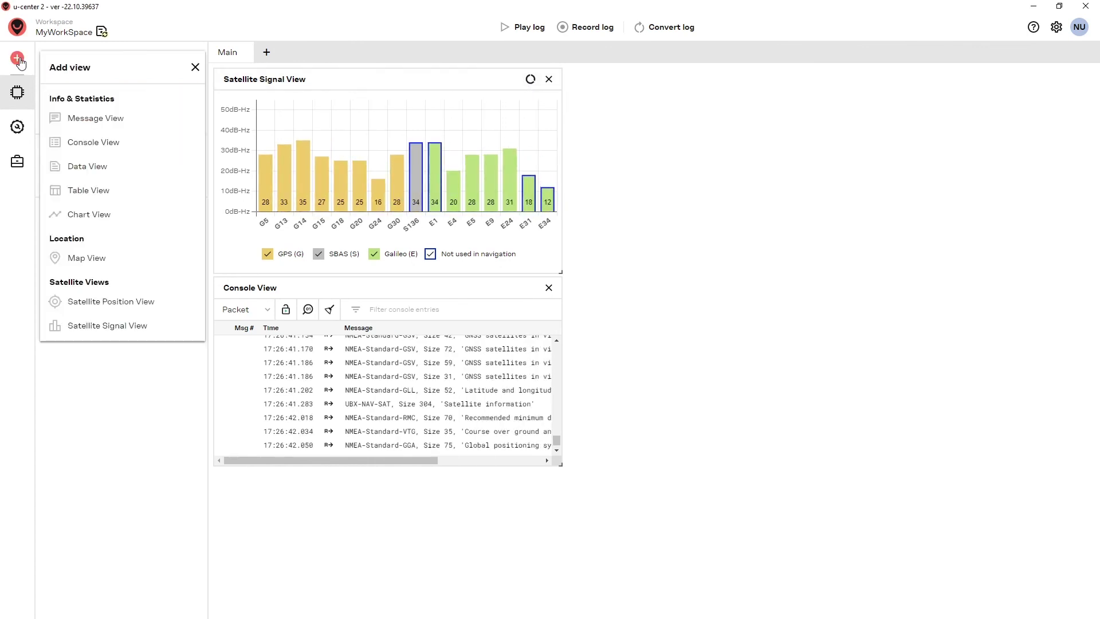
pyautogui.click(92, 175)
pyautogui.moveTo(235, 78); pyautogui.dragTo(812, 96)
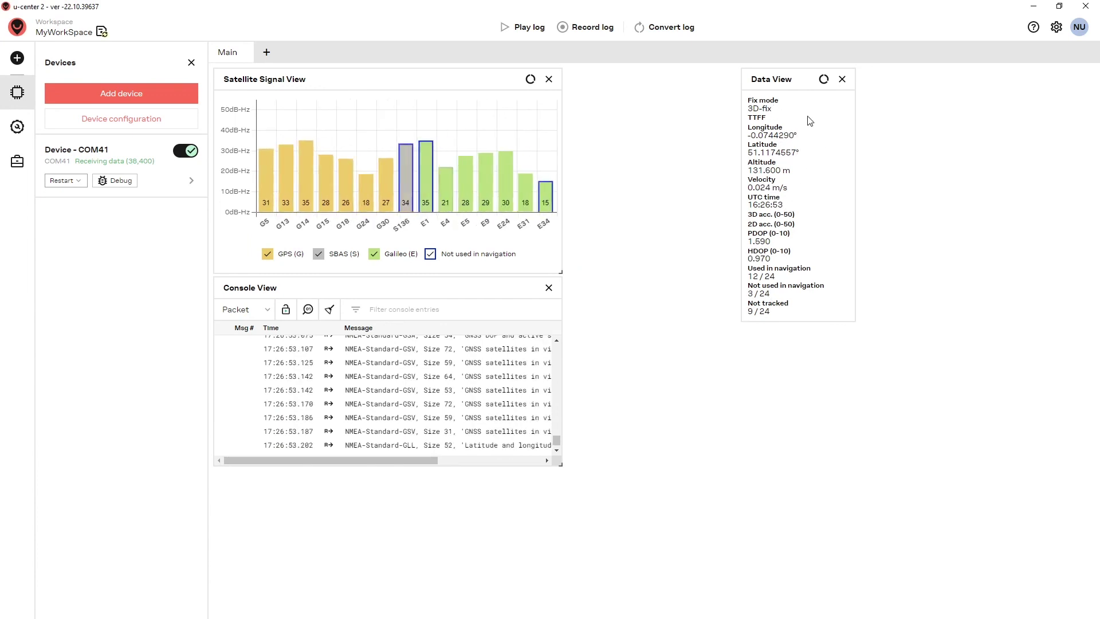
pyautogui.click(826, 83)
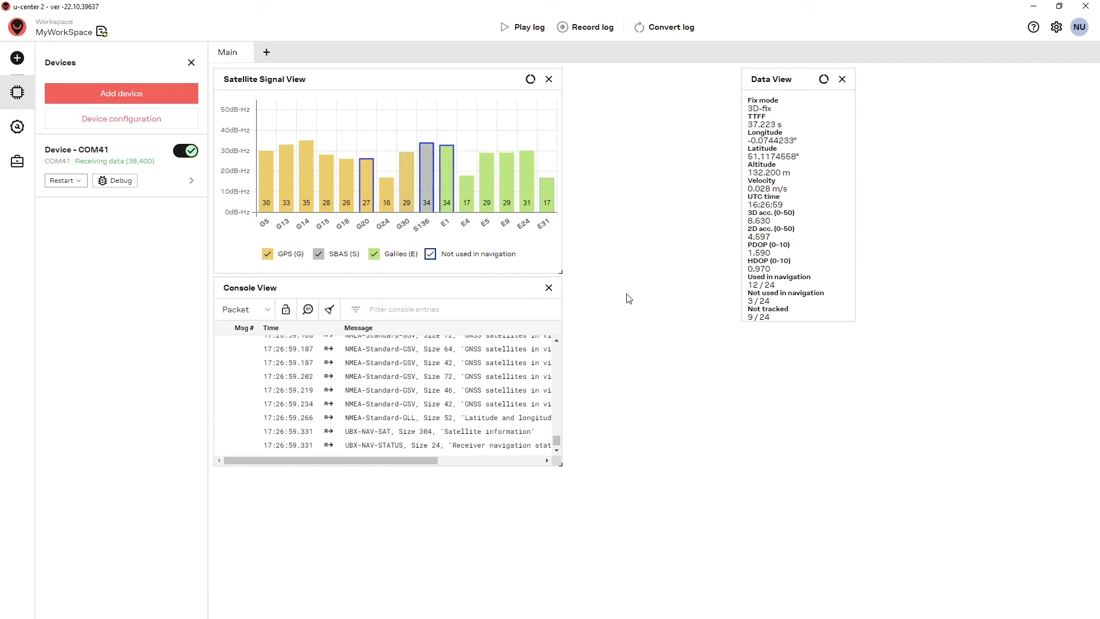